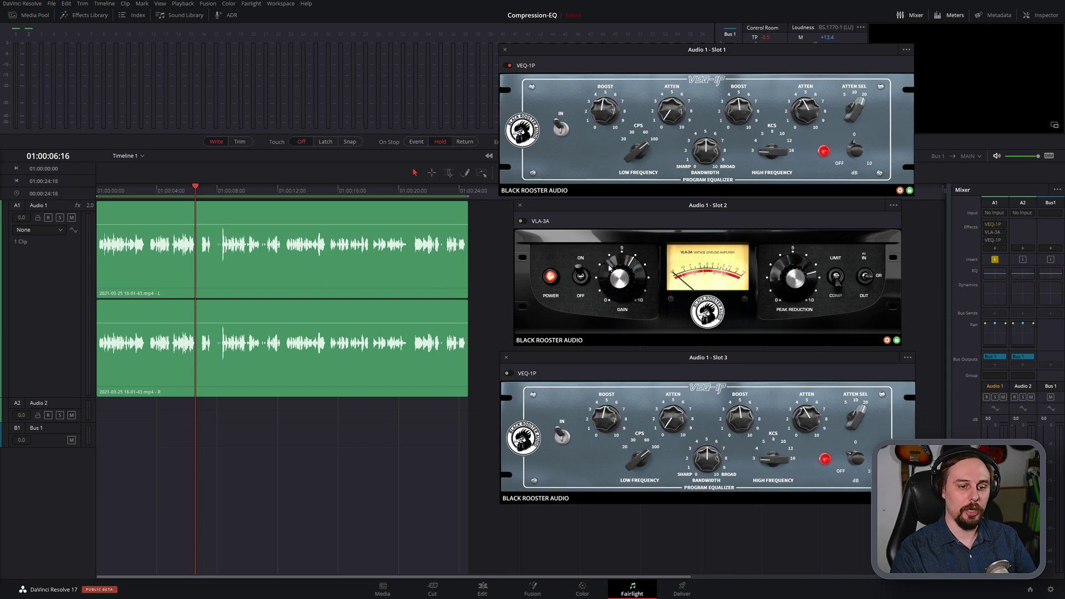
{"action": "left_click", "coordinate": [510, 66]}
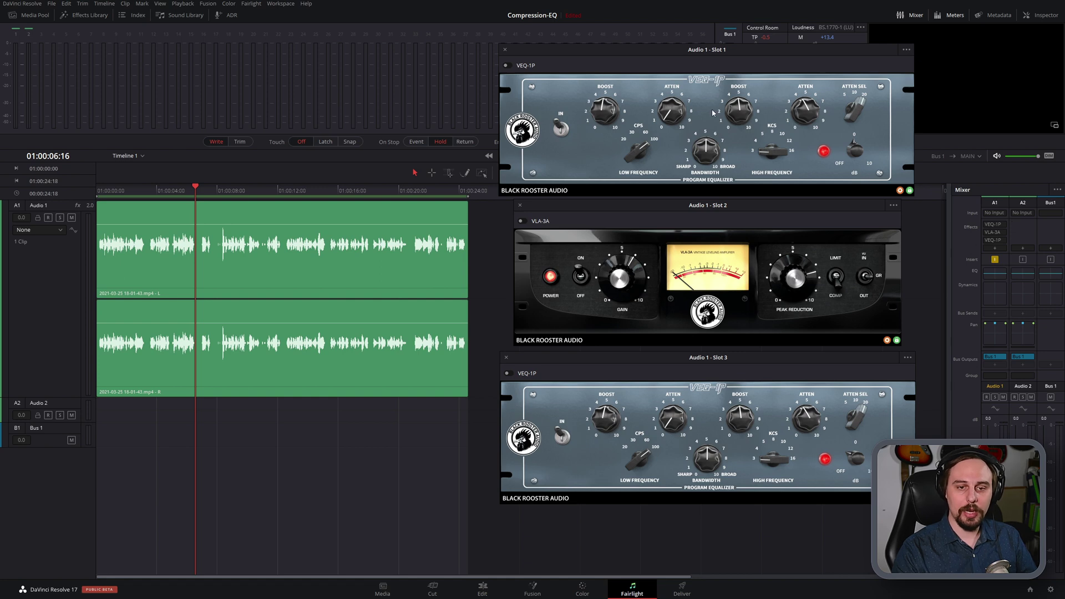
Leave the first VEQ-1P off and switch on the VLA-3A and the VEQ-1P after it.
{"action": "left_click", "coordinate": [507, 66]}
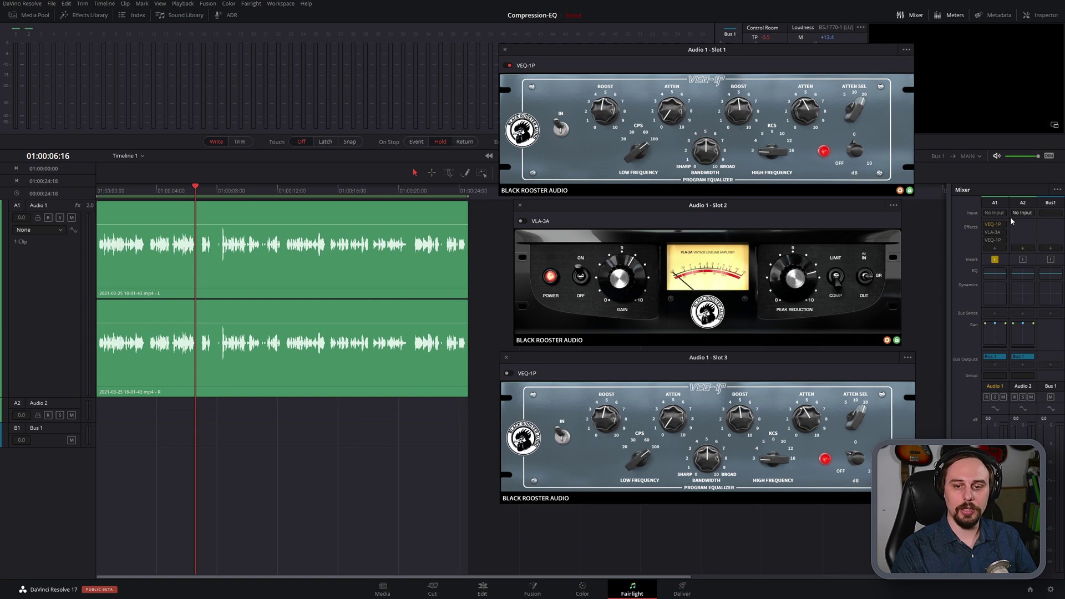
{"action": "left_click", "coordinate": [509, 66]}
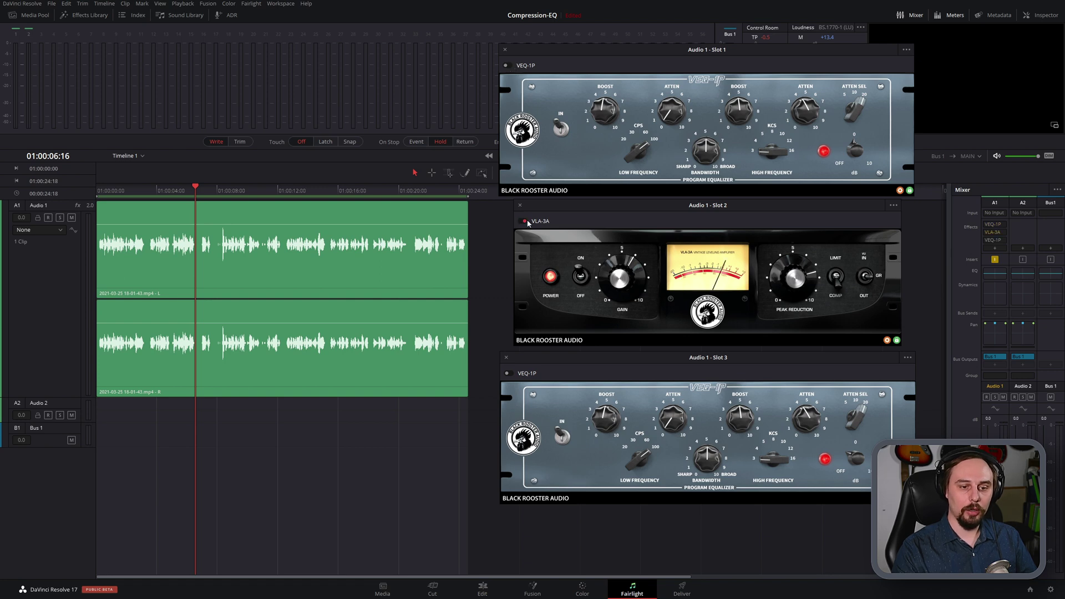
{"action": "left_click", "coordinate": [509, 374]}
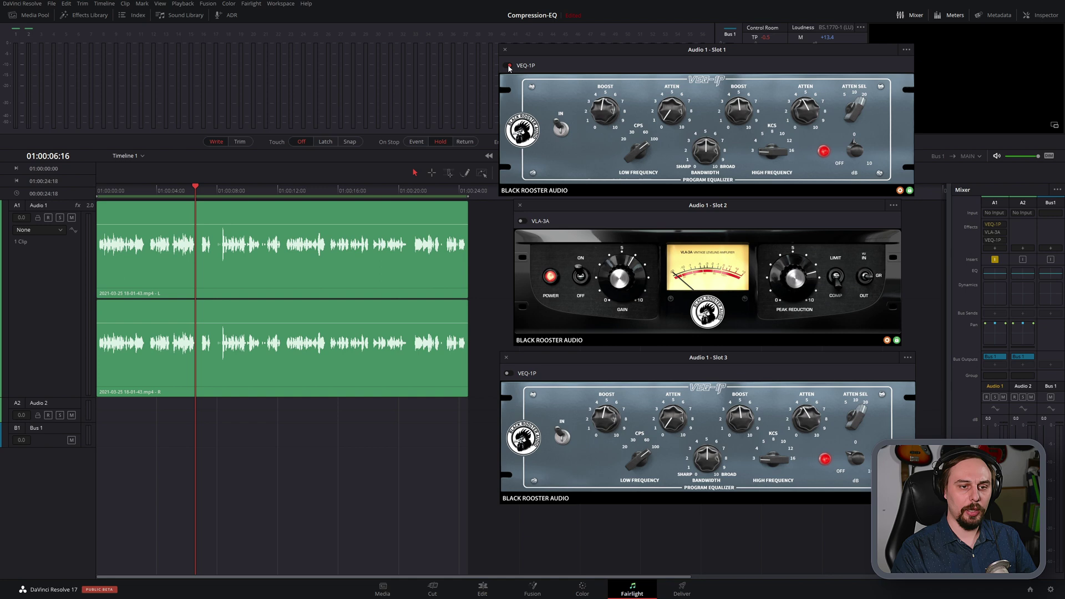
{"action": "left_click", "coordinate": [521, 221]}
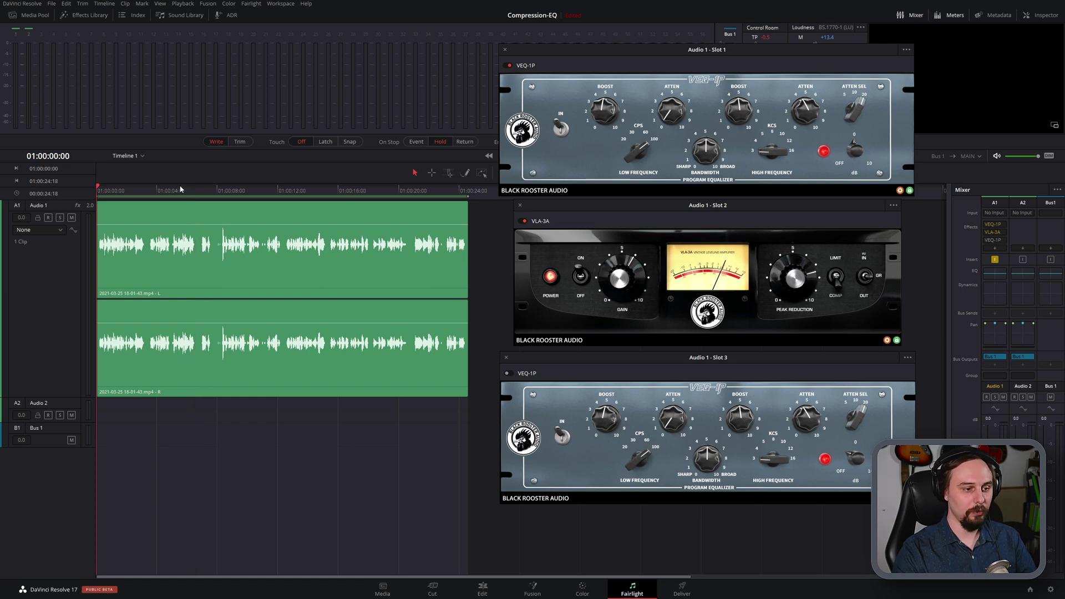
Play the clip, then swap the active VEQ-1P from after the compressor to before it.
{"action": "key", "text": "space"}
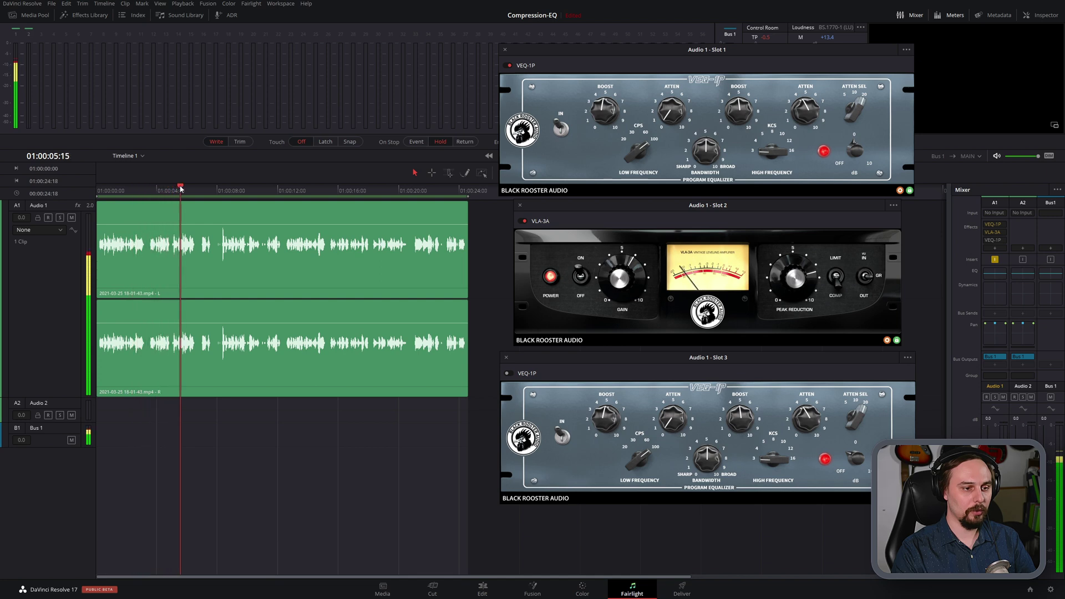
{"action": "key", "text": "space"}
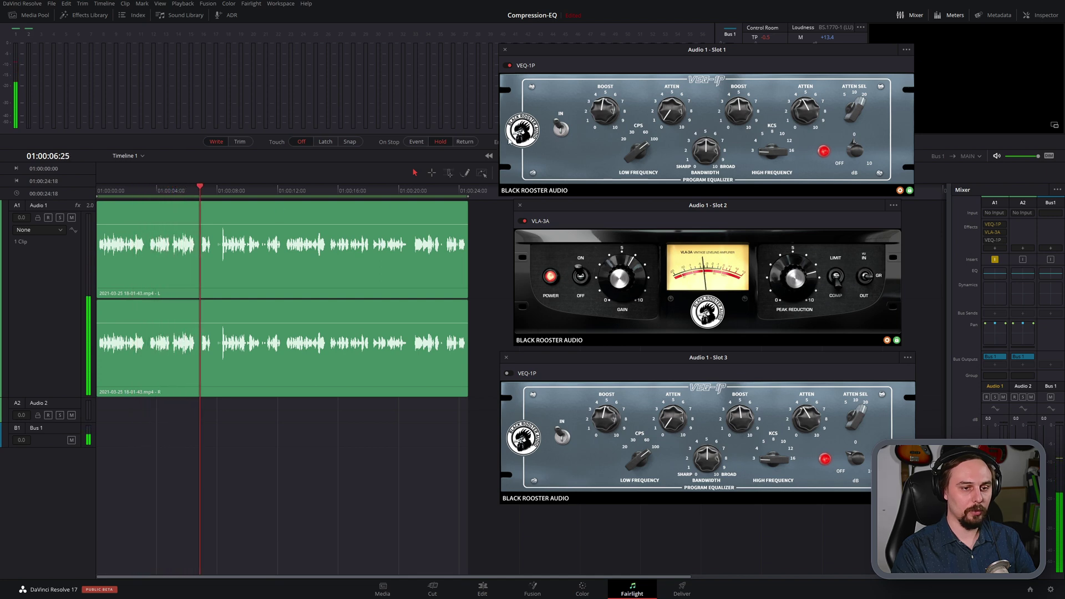
{"action": "left_click", "coordinate": [506, 66]}
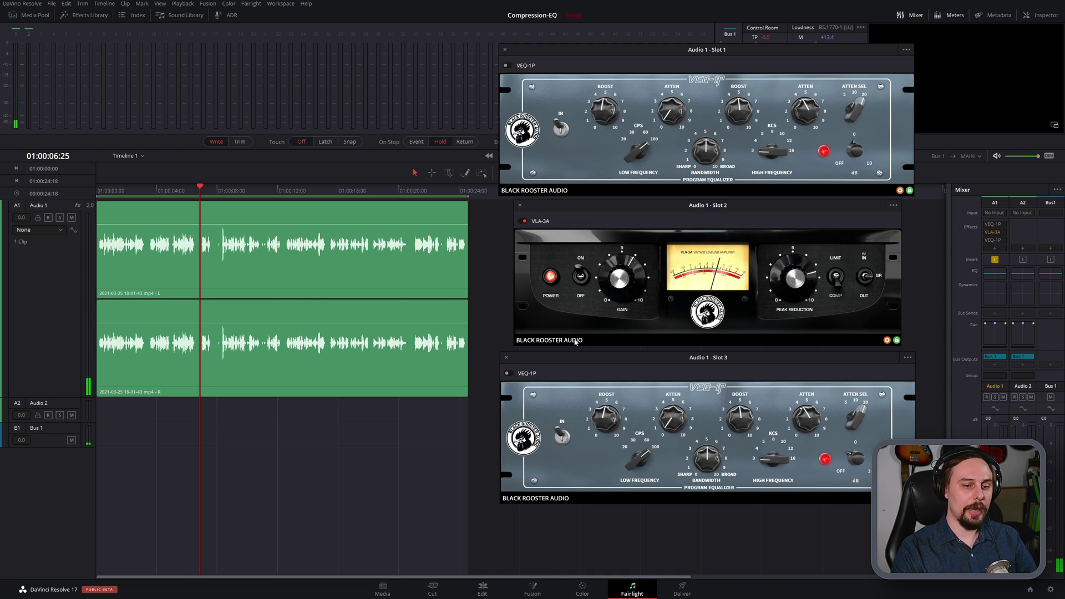
{"action": "left_click", "coordinate": [508, 374]}
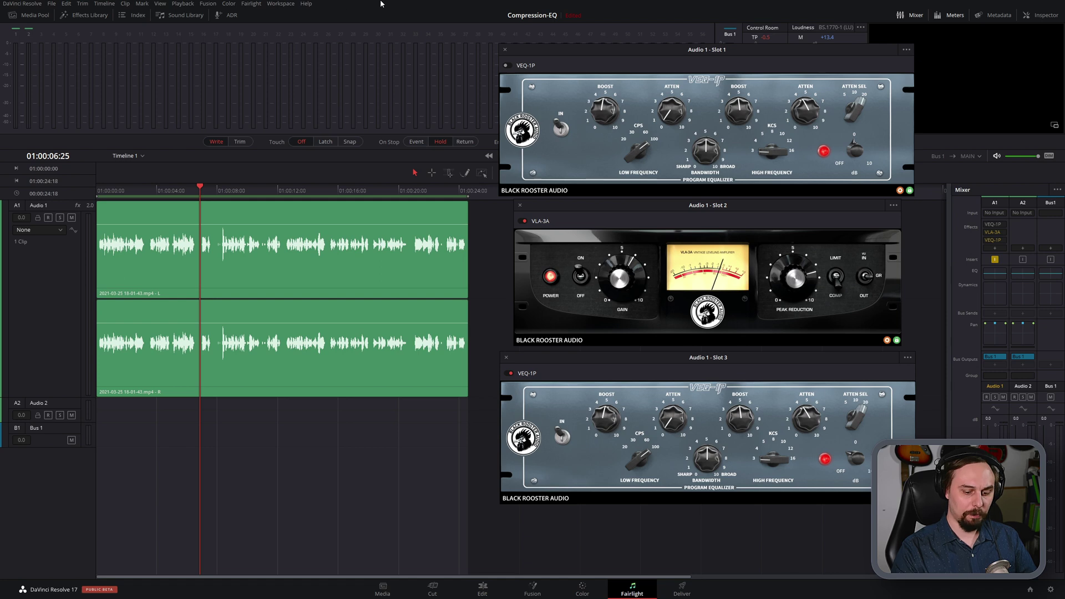
Replay the clip from the start of the timeline with the swapped EQ order.
{"action": "key", "text": "Home"}
{"action": "key", "text": "space"}
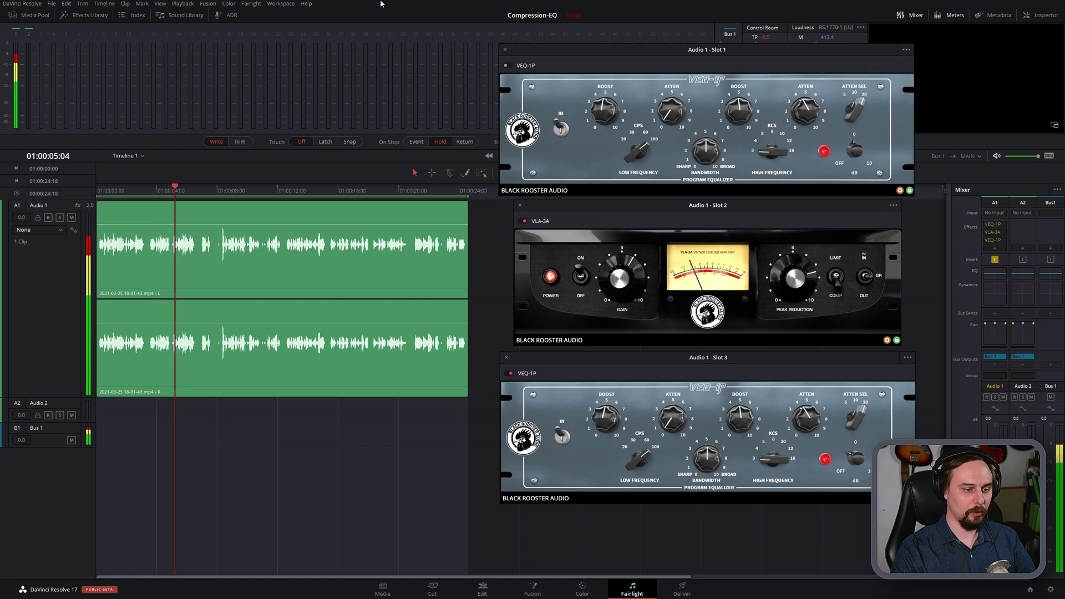
{"action": "key", "text": "space"}
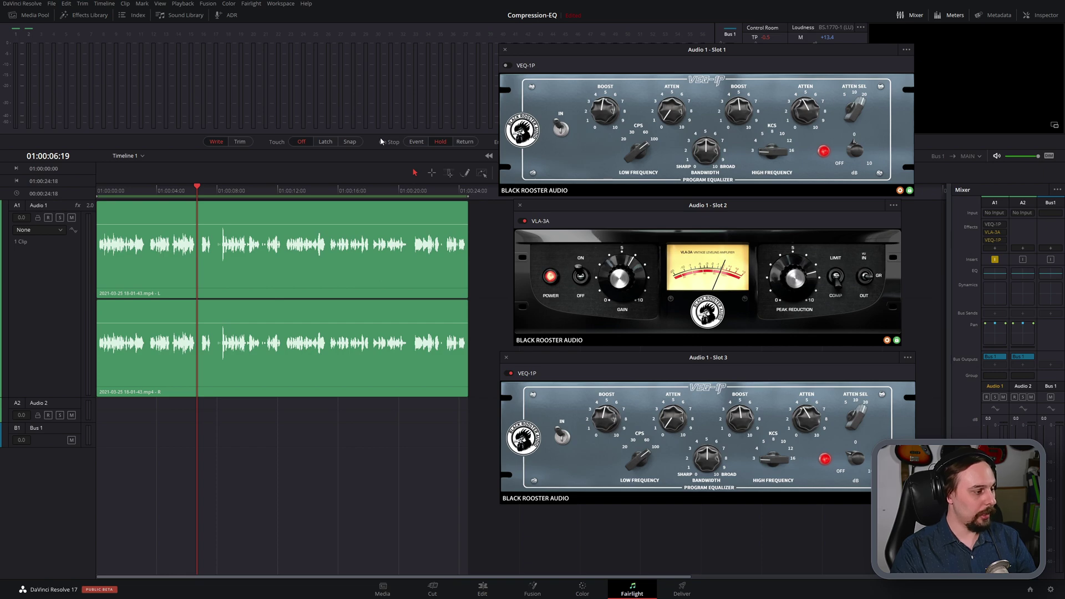
In REAPER, inspect Neutron 3's 324 Hz, 616 Hz and 5069 Hz bands, then show Black 76's settings.
{"action": "key", "text": "alt+Tab"}
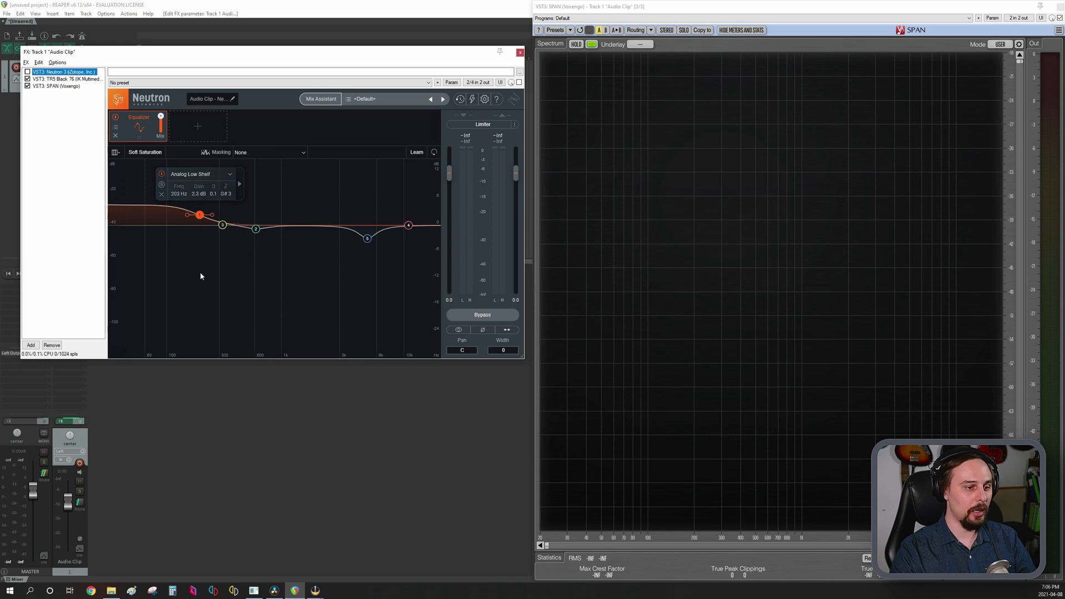
{"action": "left_click", "coordinate": [224, 225]}
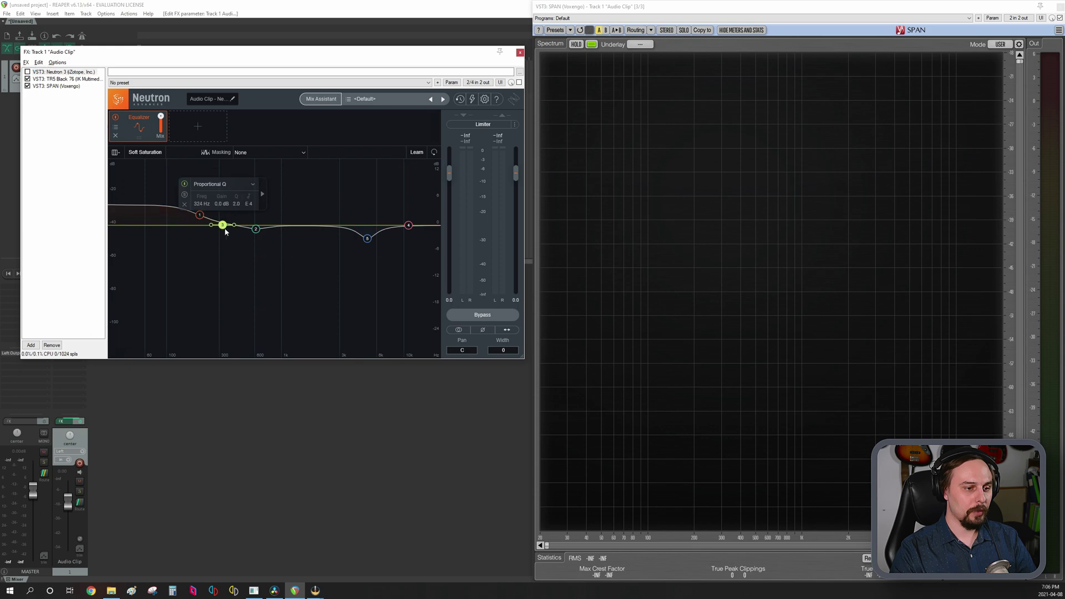
{"action": "left_click", "coordinate": [257, 231]}
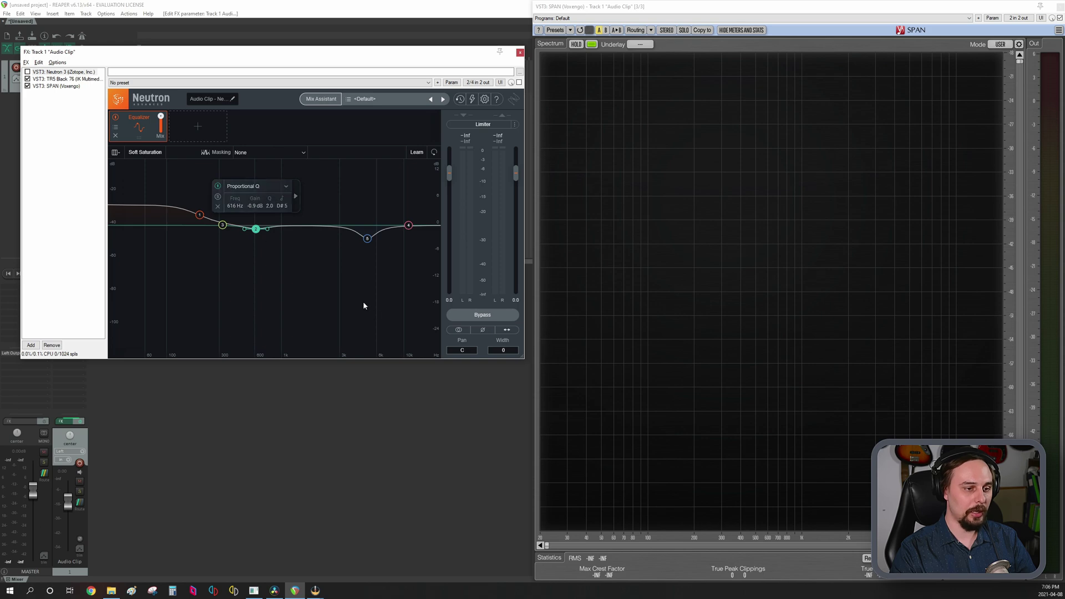
{"action": "left_click", "coordinate": [368, 239]}
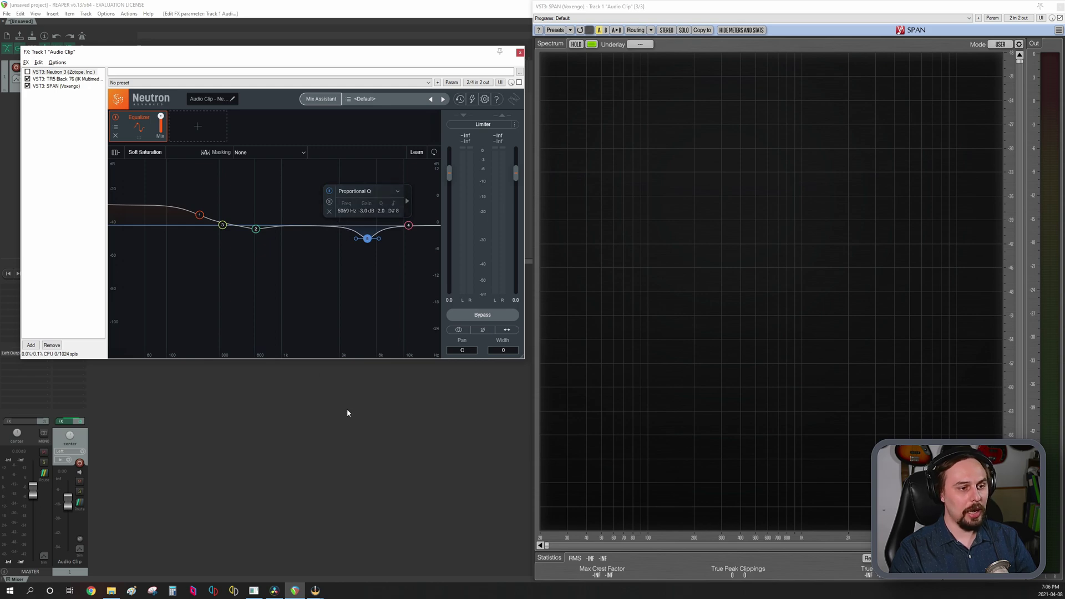
{"action": "left_click", "coordinate": [64, 79]}
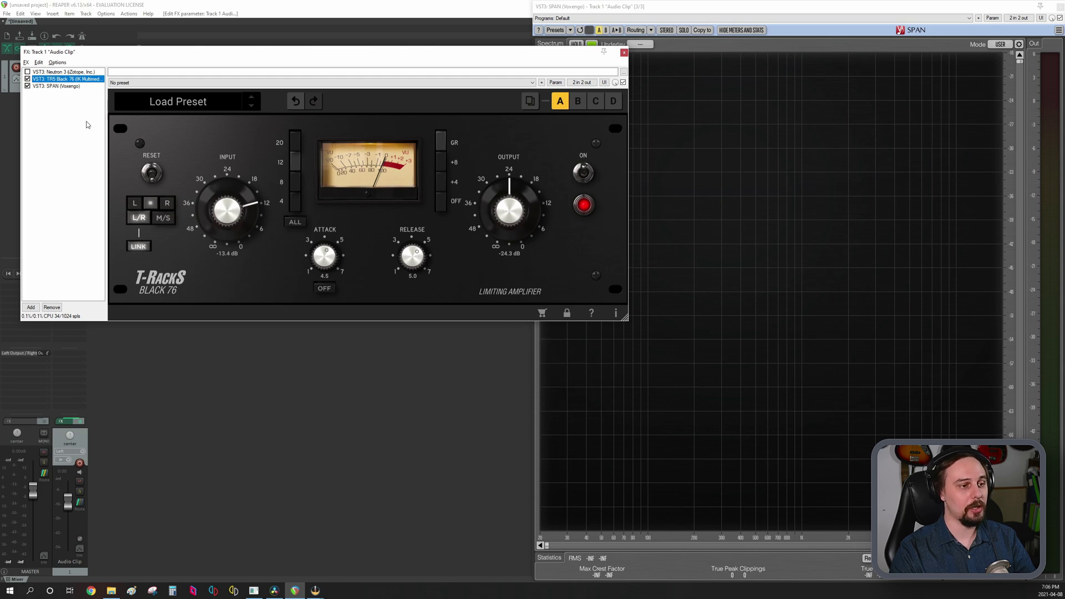
Bring SPAN forward, move the FX chain window into view and bypass the first Neutron 3.
{"action": "left_click", "coordinate": [680, 18]}
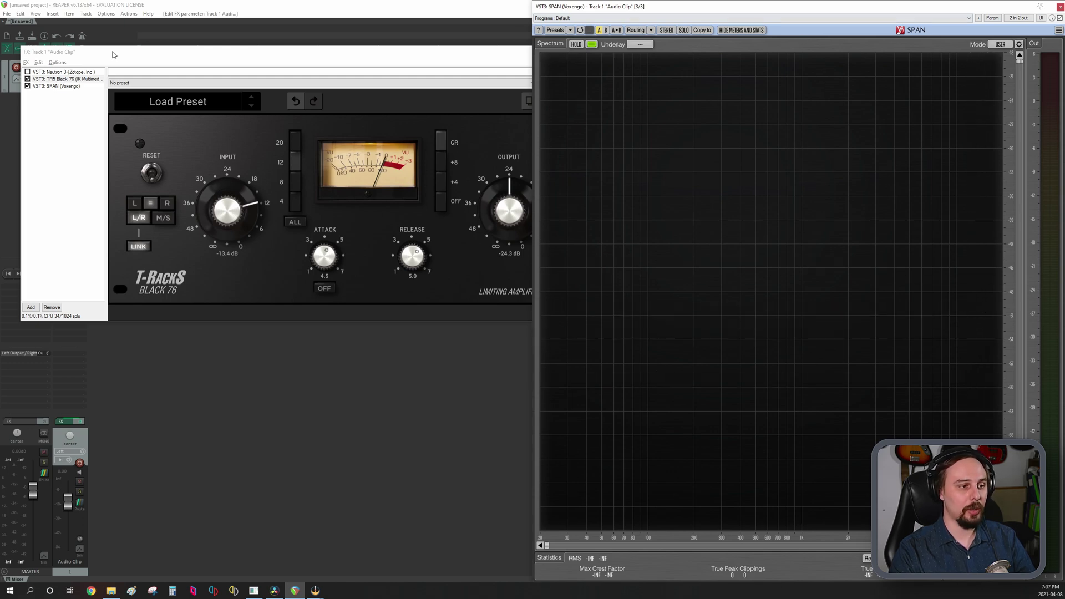
{"action": "left_click_drag", "start_coordinate": [158, 55], "coordinate": [131, 161]}
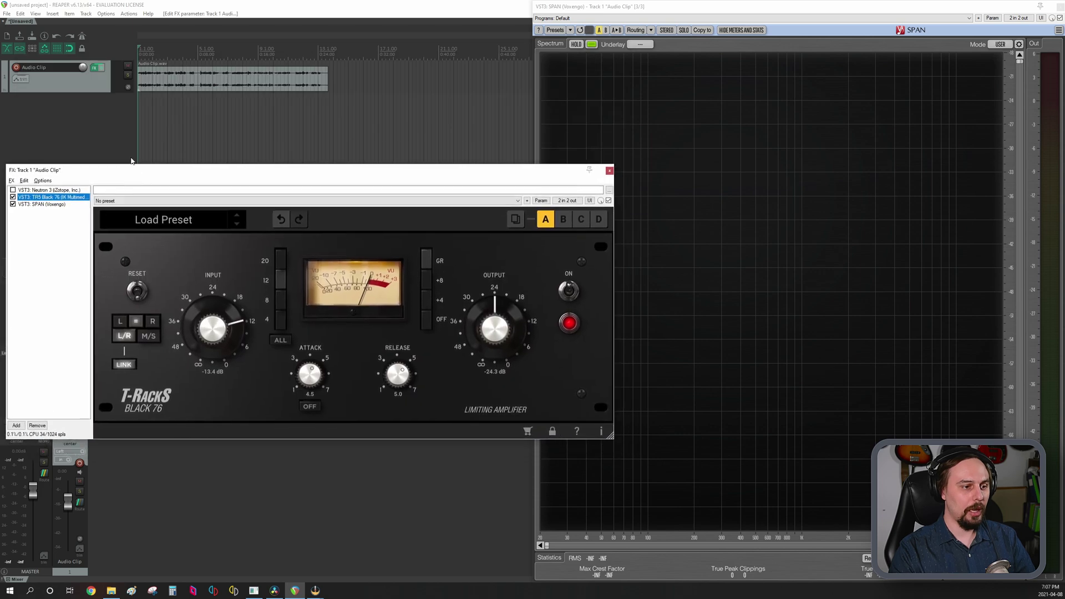
{"action": "left_click", "coordinate": [13, 190]}
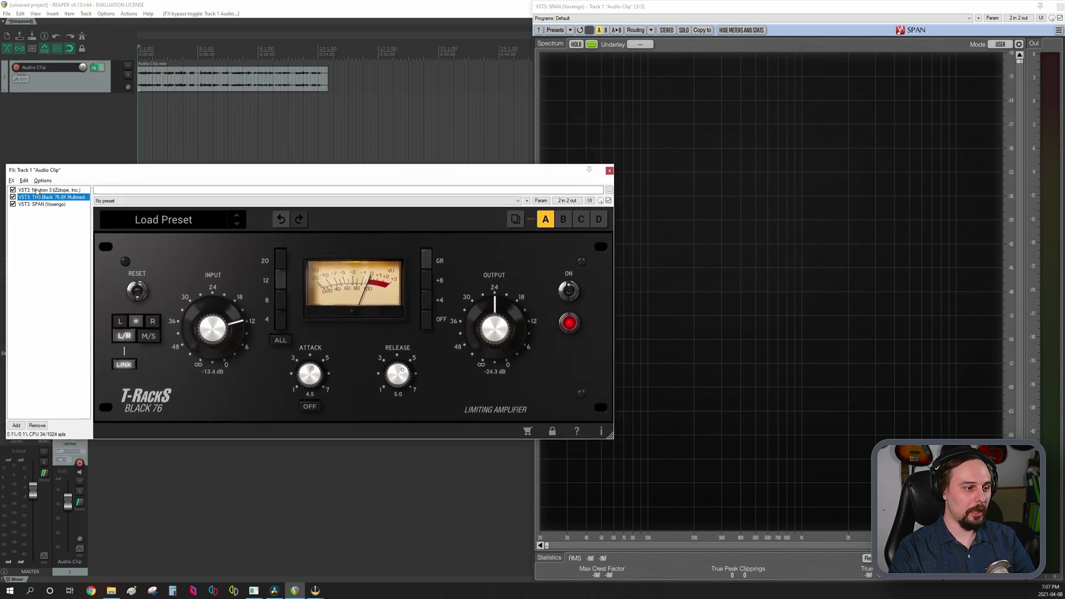
{"action": "left_click", "coordinate": [36, 190]}
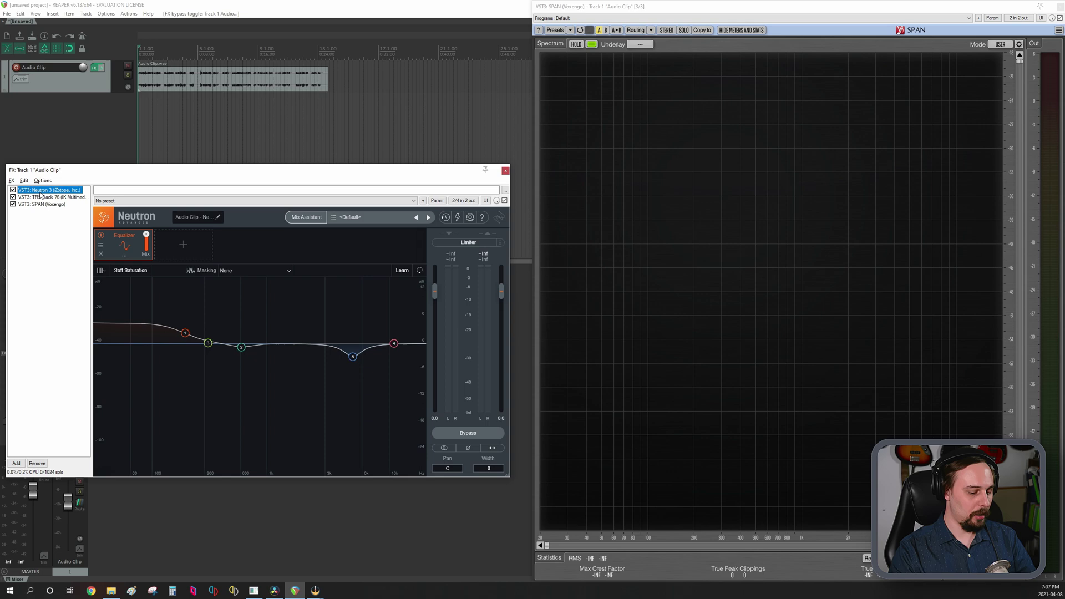
Paste a duplicate Neutron 3 after T-RackS Black 76 and bypass it.
{"action": "key", "text": "ctrl+v"}
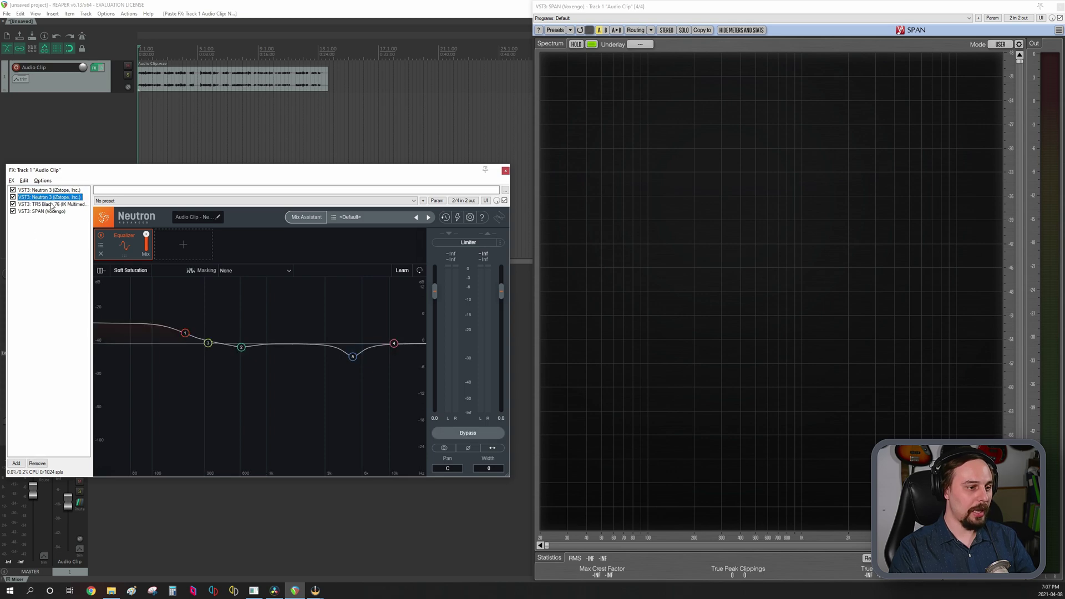
{"action": "left_click_drag", "start_coordinate": [49, 198], "coordinate": [58, 210]}
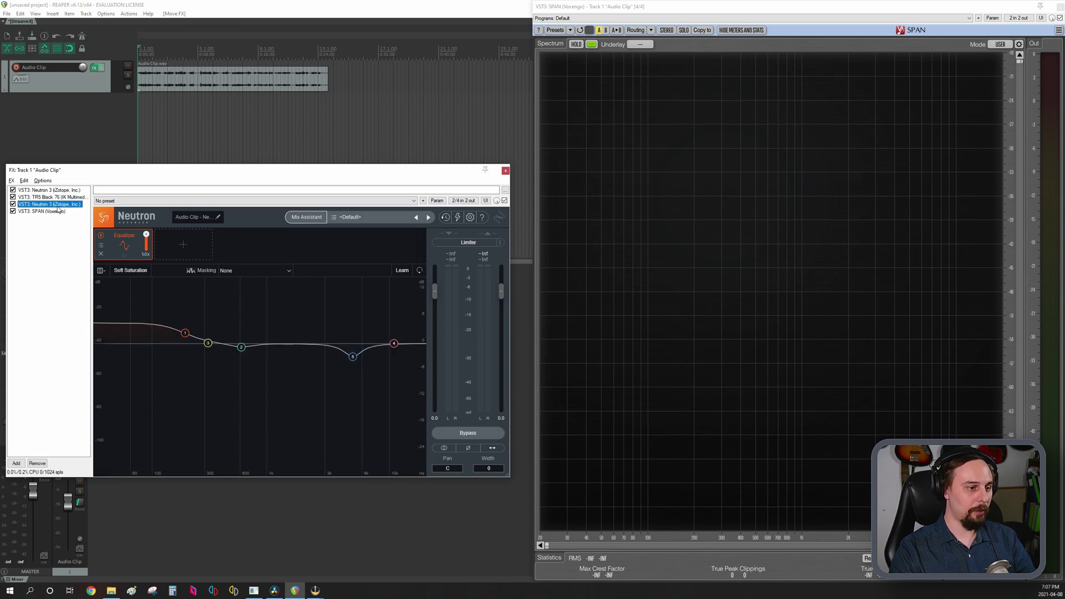
{"action": "left_click", "coordinate": [14, 204]}
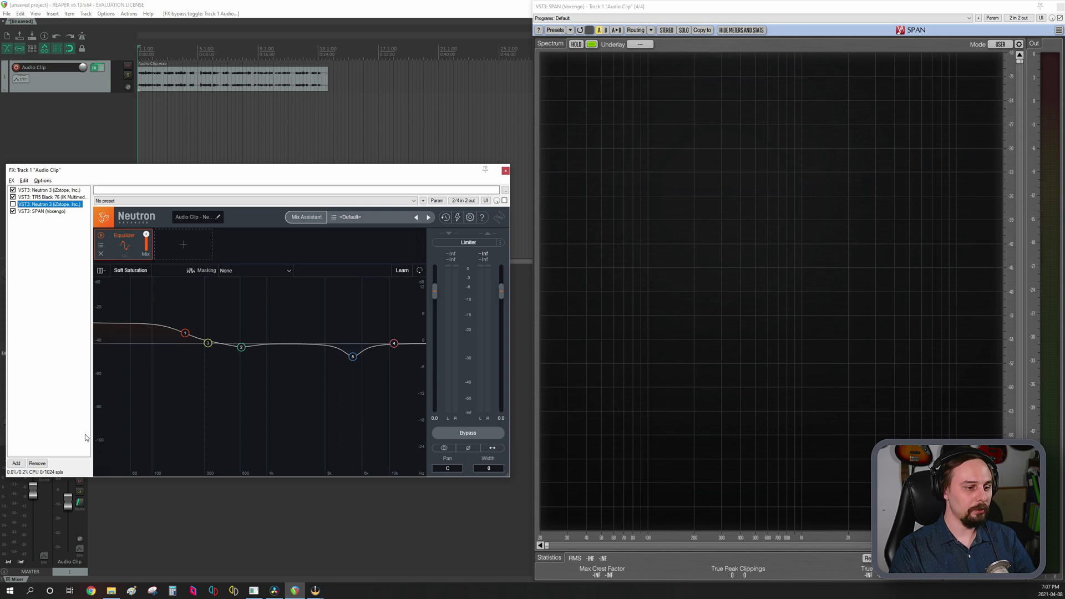
Display the first Neutron 3 equaliser's curve in the main project window.
{"action": "left_click", "coordinate": [62, 191]}
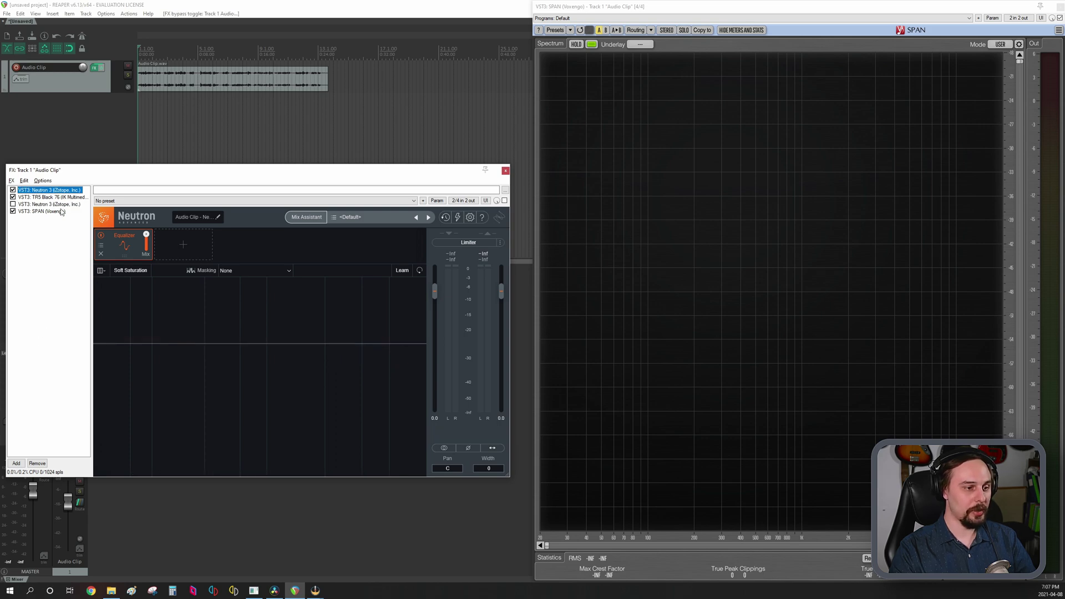
{"action": "left_click", "coordinate": [445, 8]}
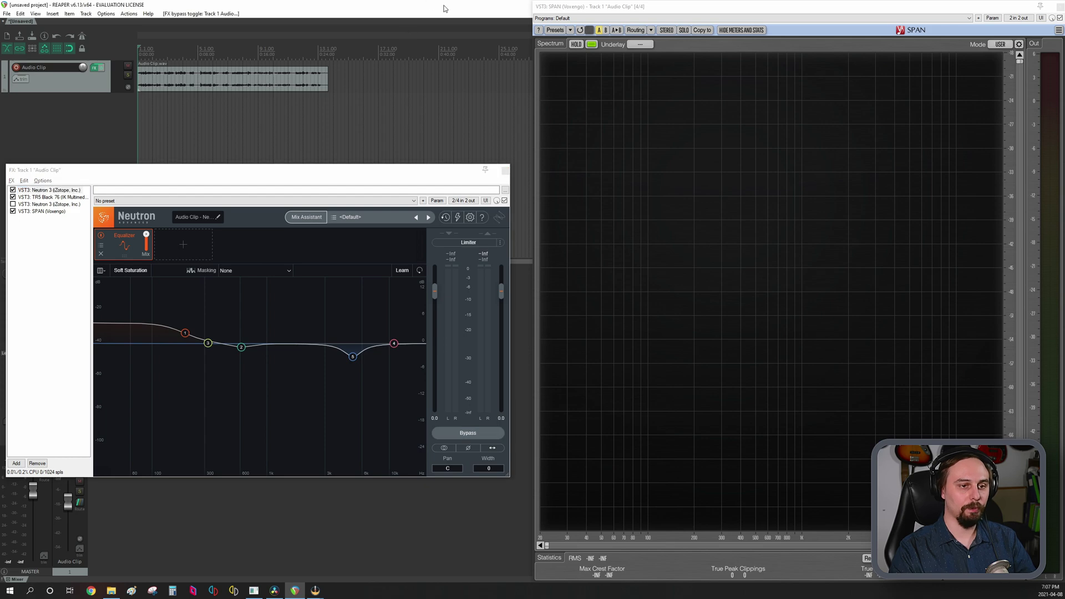
{"action": "left_click", "coordinate": [54, 191]}
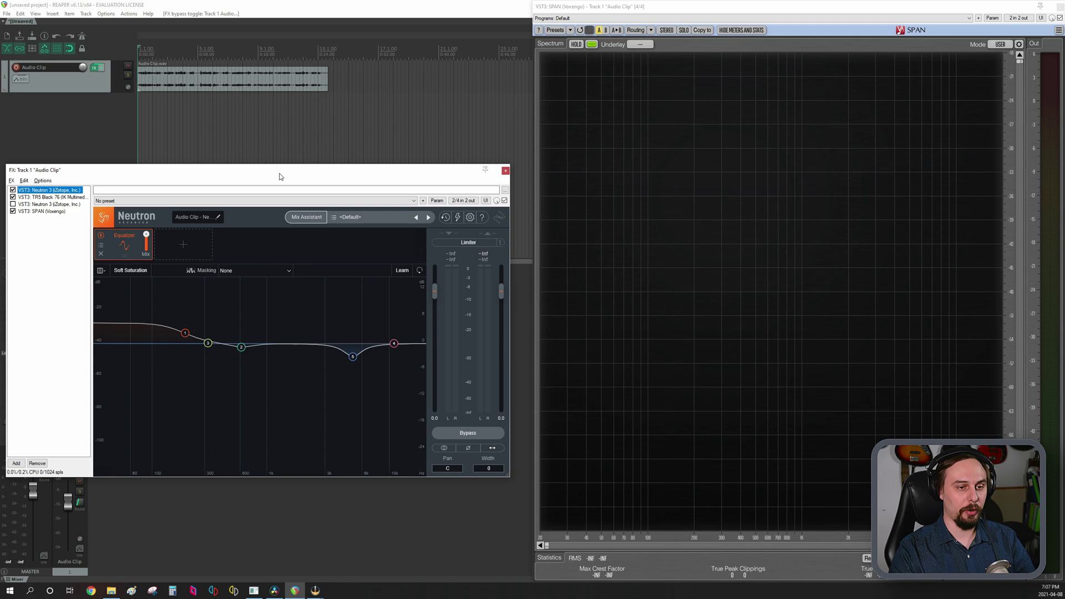
Play the clip with EQ before compression, then enable the Neutron 3 after Black 76.
{"action": "key", "text": "space"}
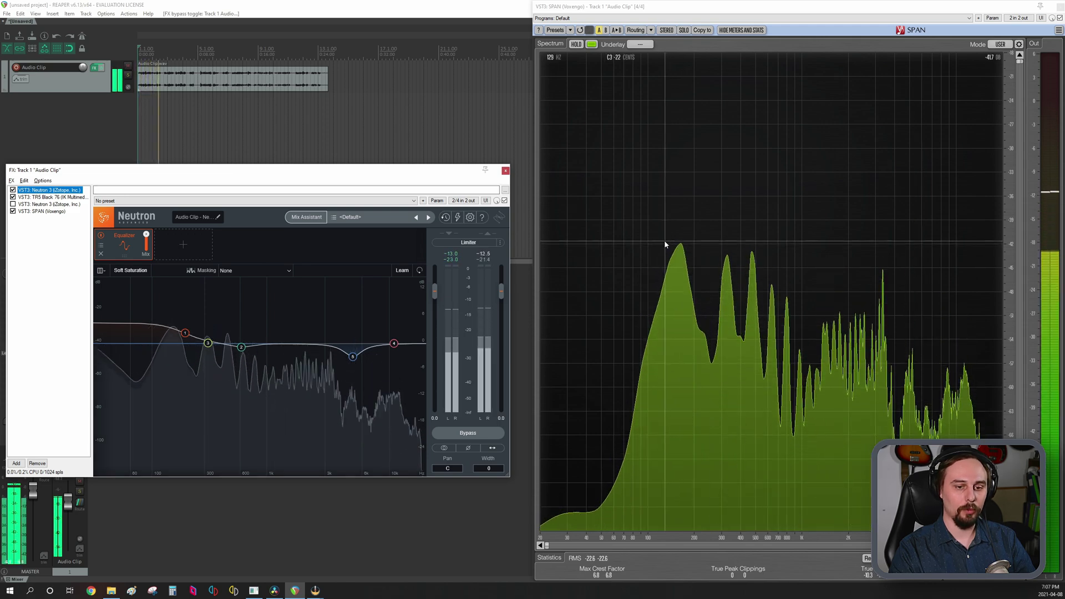
{"action": "key", "text": "space"}
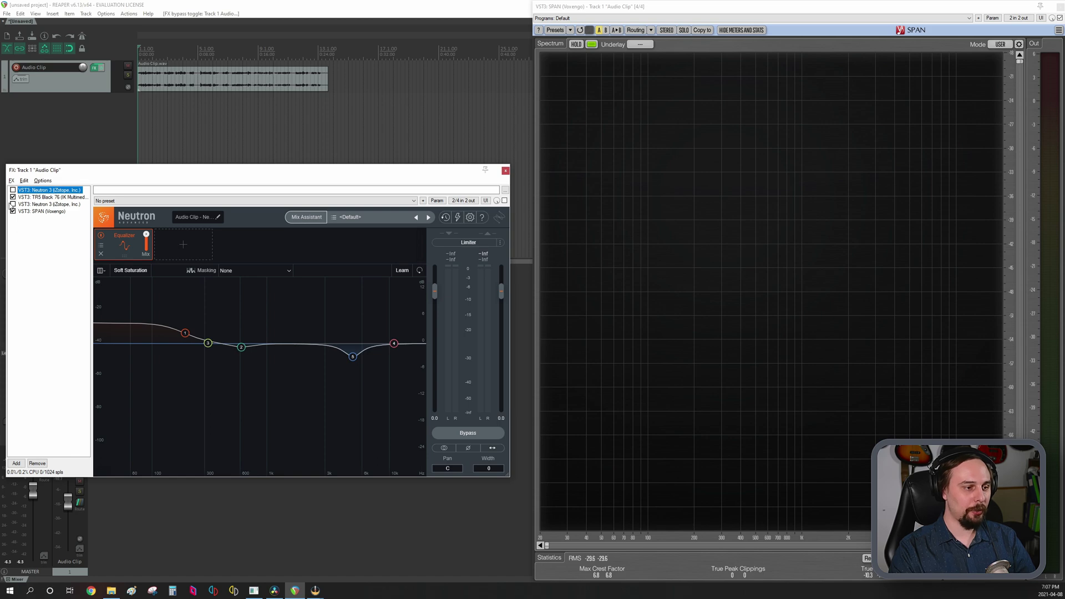
{"action": "left_click", "coordinate": [13, 204]}
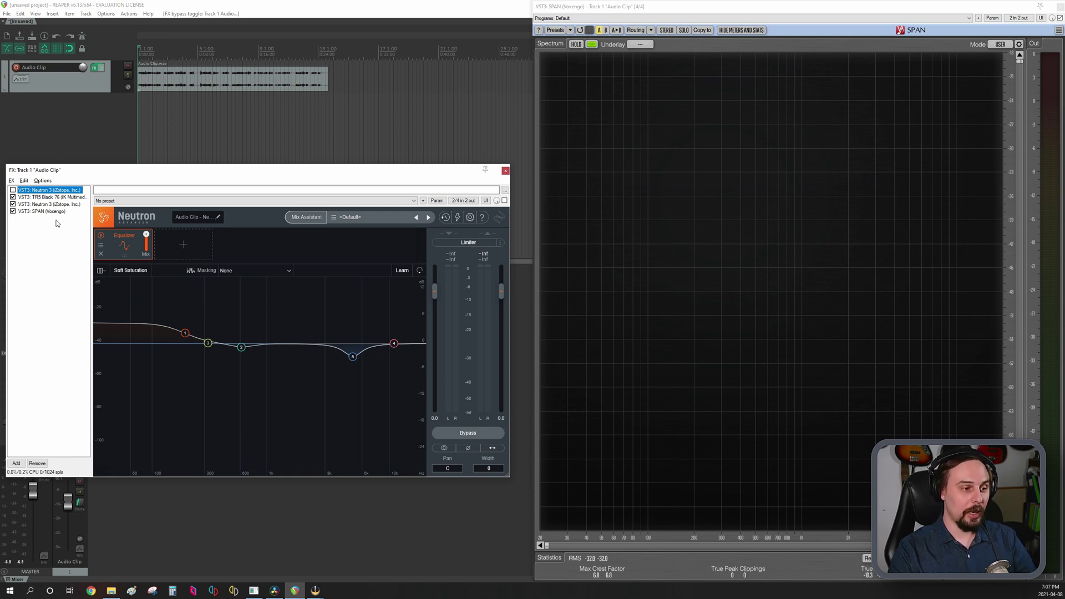
Show Black 76 and the post-compression Neutron 3, then play the clip with SPAN in front.
{"action": "left_click", "coordinate": [55, 197]}
{"action": "left_click", "coordinate": [58, 204]}
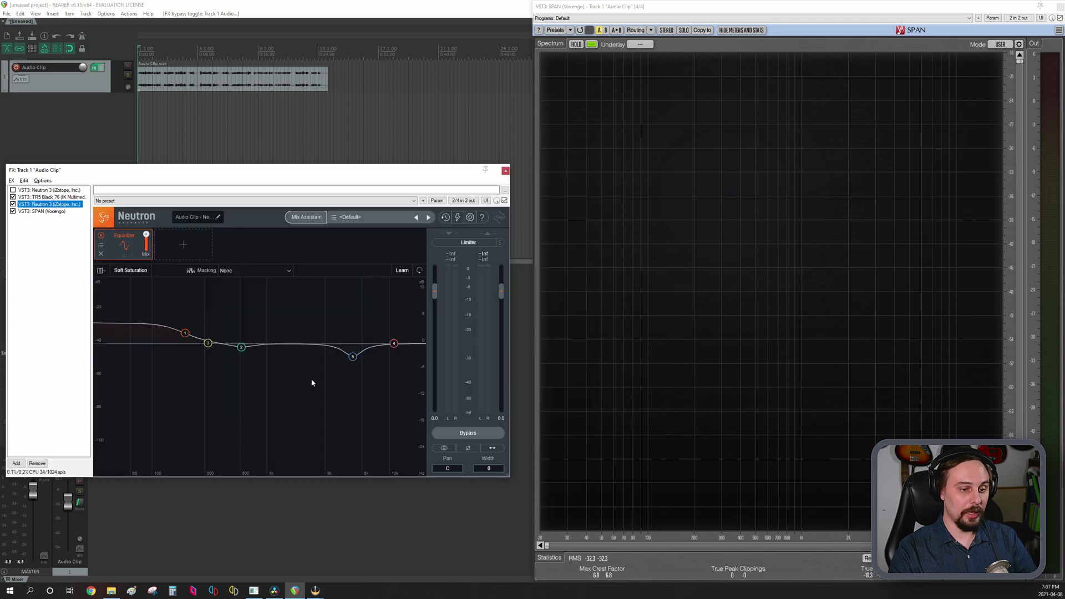
{"action": "left_click", "coordinate": [744, 9]}
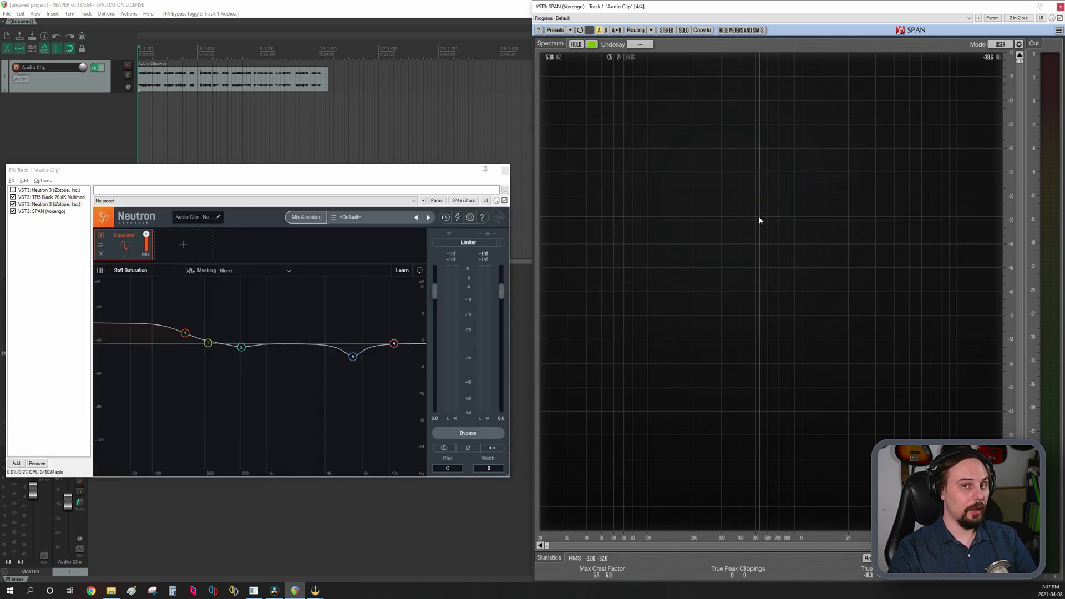
{"action": "key", "text": "space"}
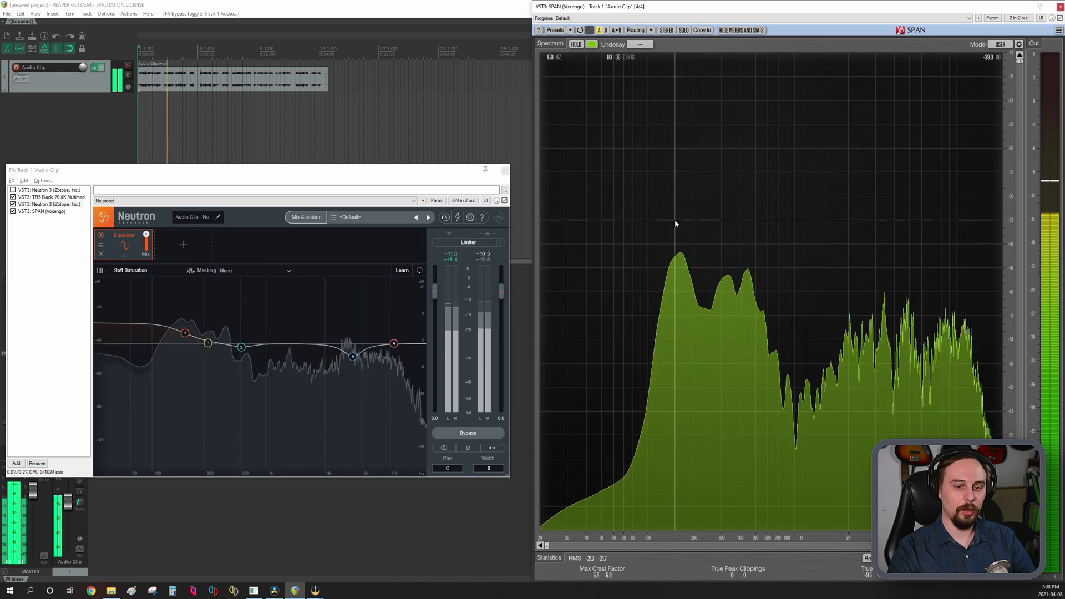
{"action": "key", "text": "space"}
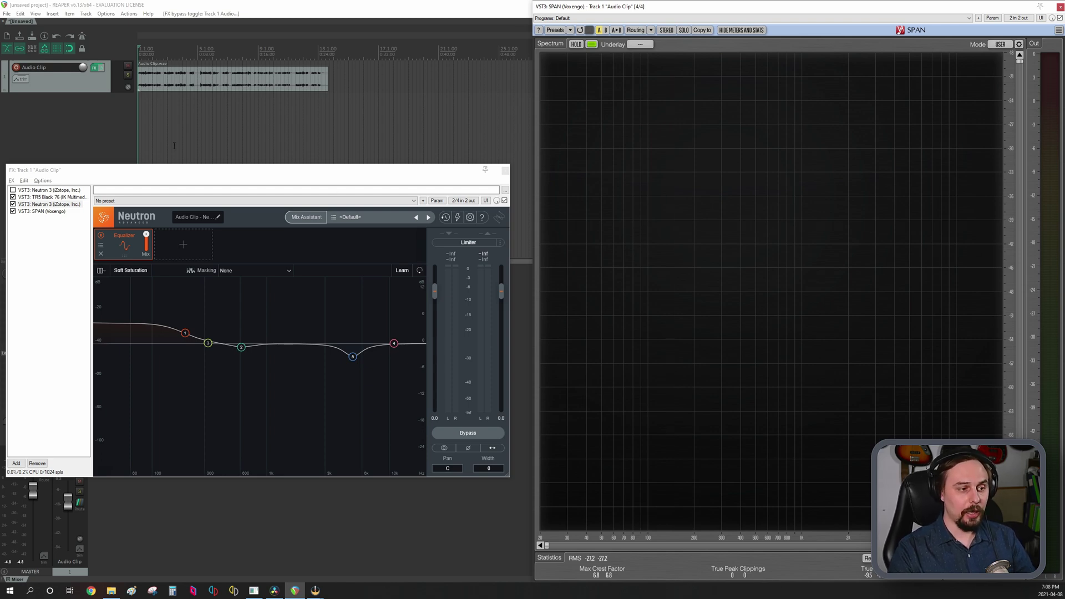
Raise the 203 Hz low shelf to 5.7 dB and paste a copy of that Neutron 3 before Black 76.
{"action": "left_click", "coordinate": [185, 332]}
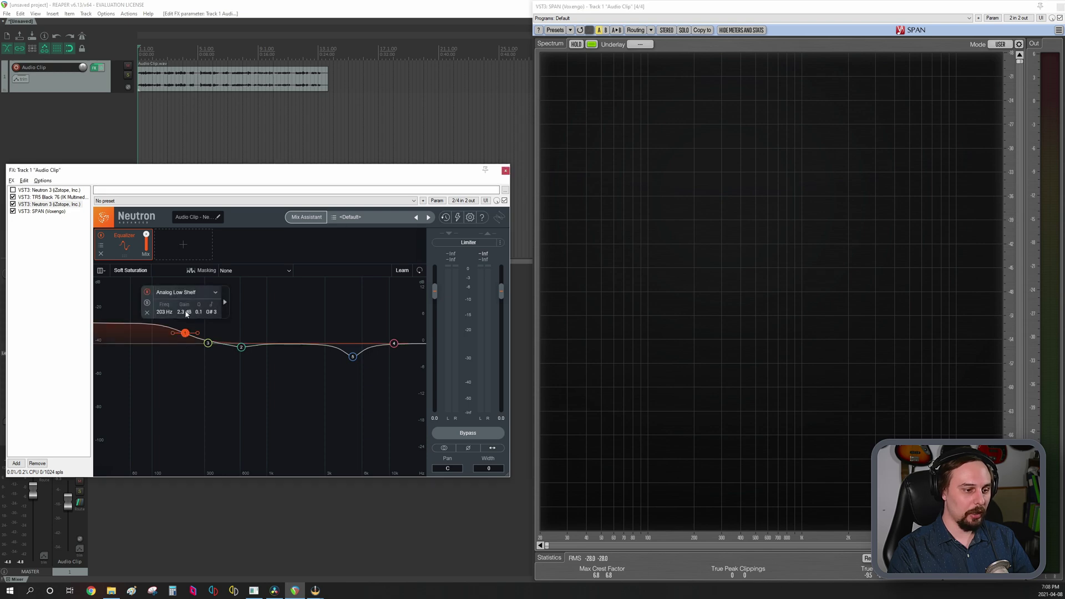
{"action": "scroll", "coordinate": [186, 314], "scroll_direction": "up", "scroll_amount": 6}
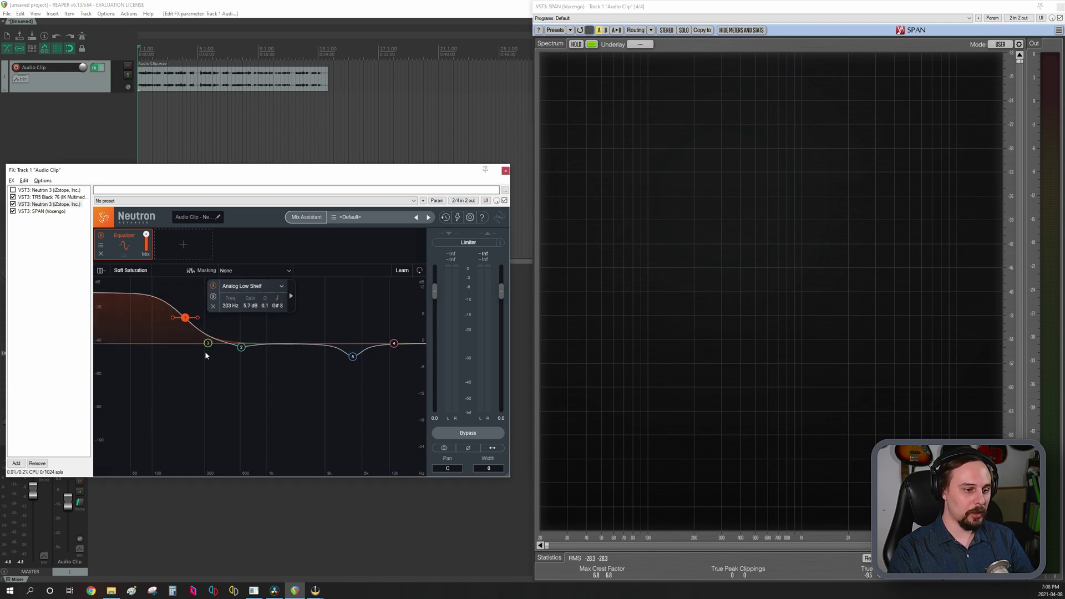
{"action": "left_click", "coordinate": [36, 205]}
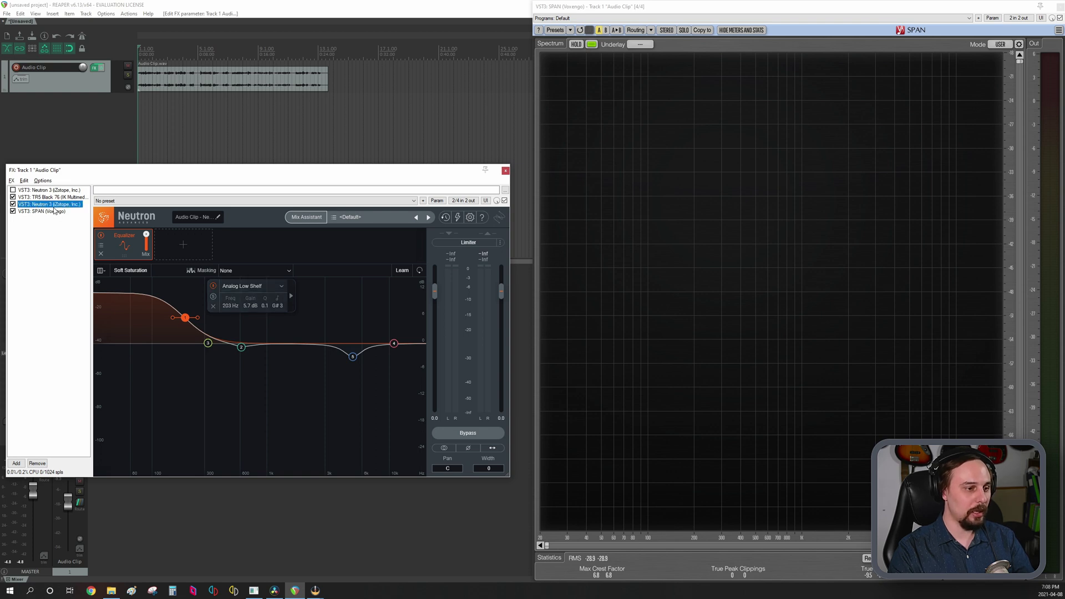
{"action": "key", "text": "ctrl+v"}
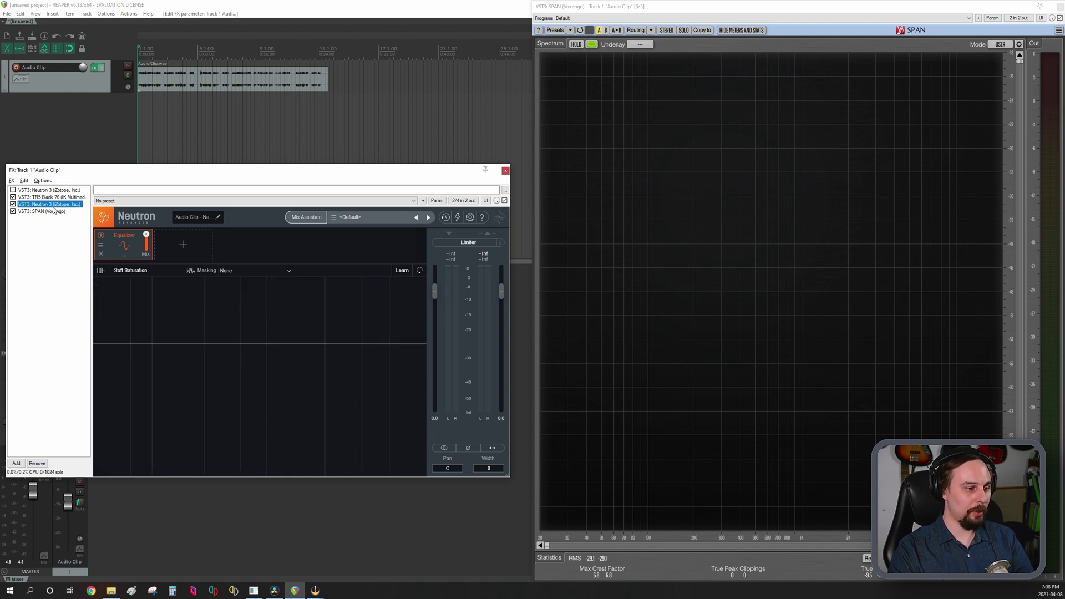
{"action": "left_click_drag", "start_coordinate": [53, 199], "coordinate": [52, 197]}
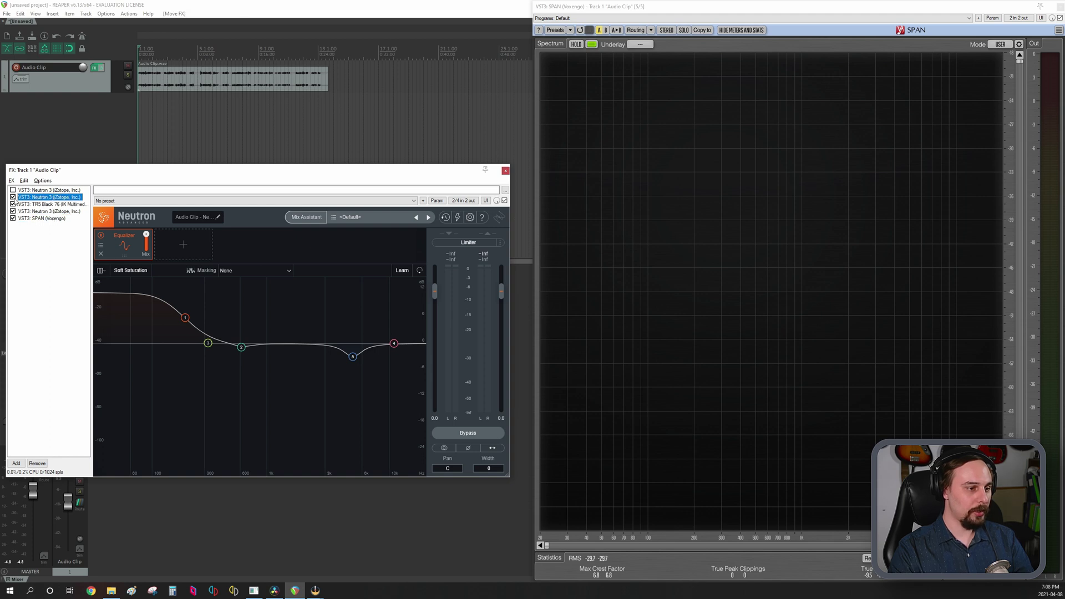
Bypass the Neutron 3 copy before Black 76 and play the clip with SPAN in view.
{"action": "left_click", "coordinate": [13, 197]}
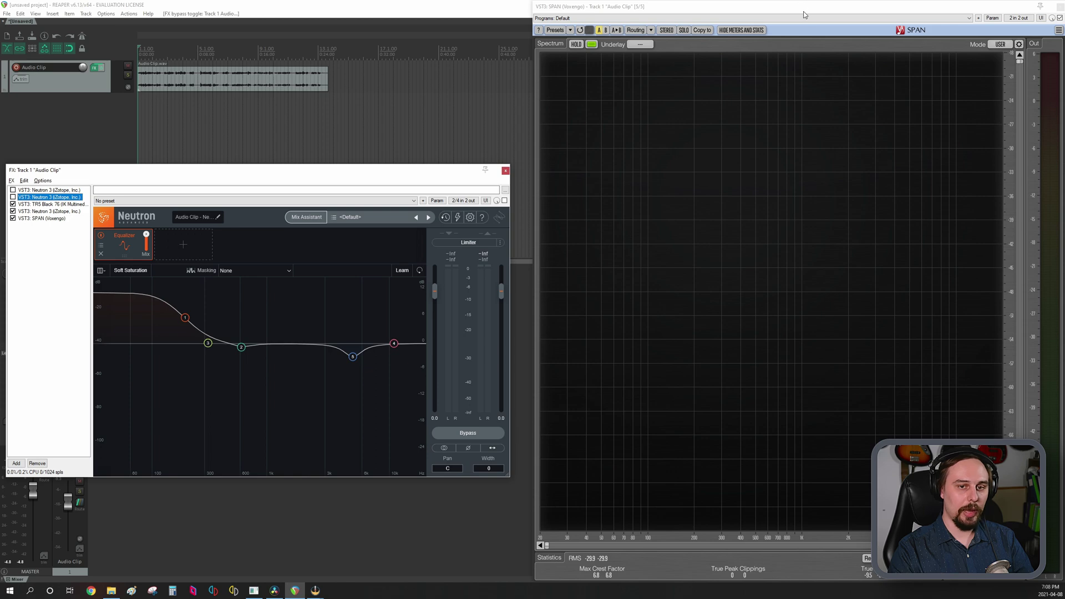
{"action": "left_click", "coordinate": [805, 255]}
{"action": "key", "text": "space"}
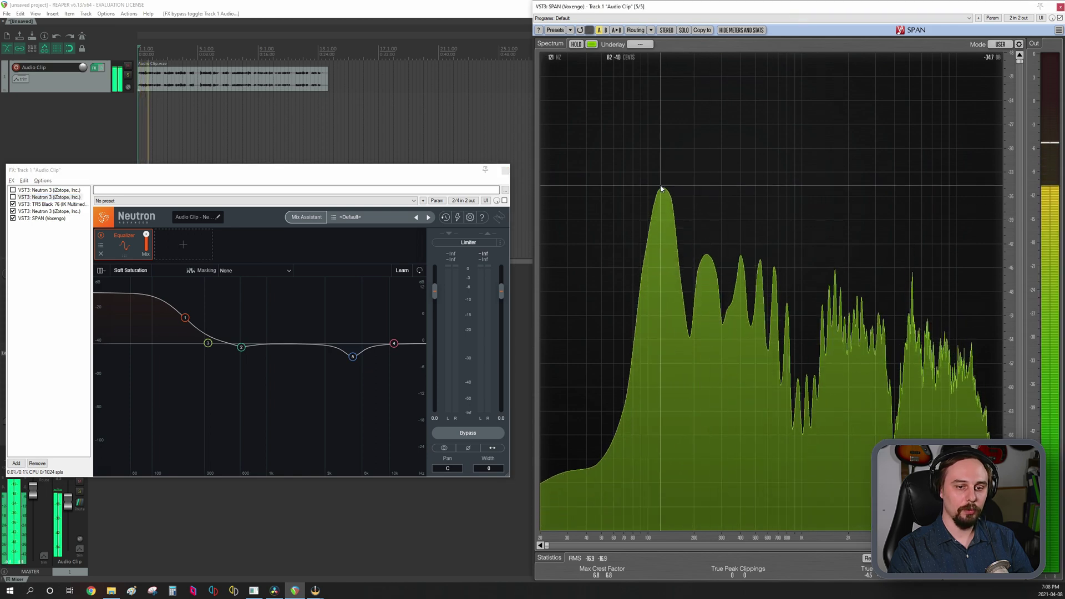
{"action": "key", "text": "space"}
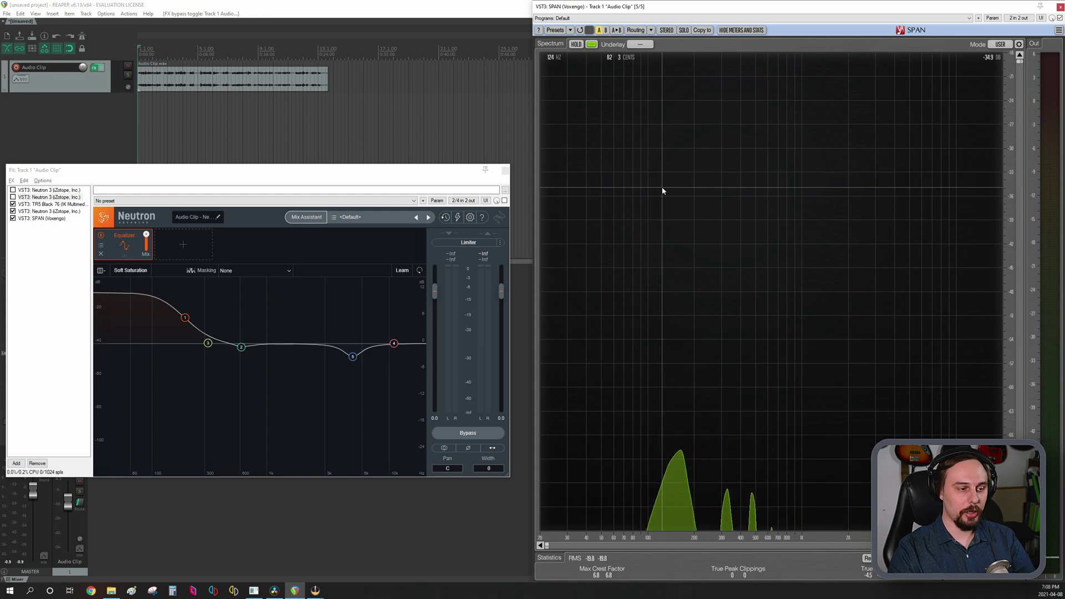
Re-enable the pre-compressor Neutron 3 copy and play the clip again.
{"action": "left_click", "coordinate": [14, 197]}
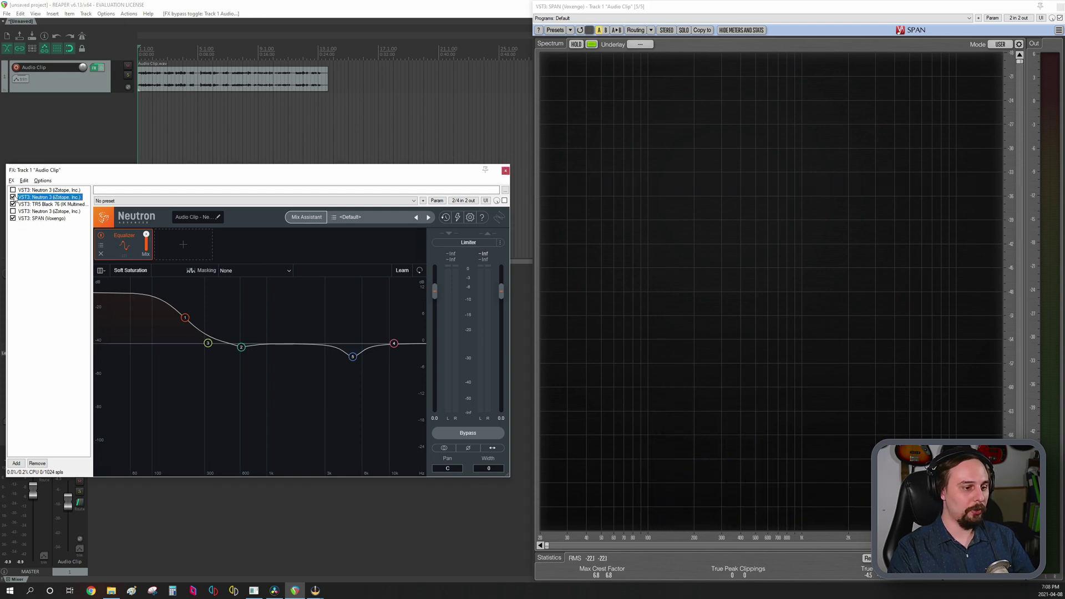
{"action": "left_click", "coordinate": [13, 198]}
{"action": "key", "text": "space"}
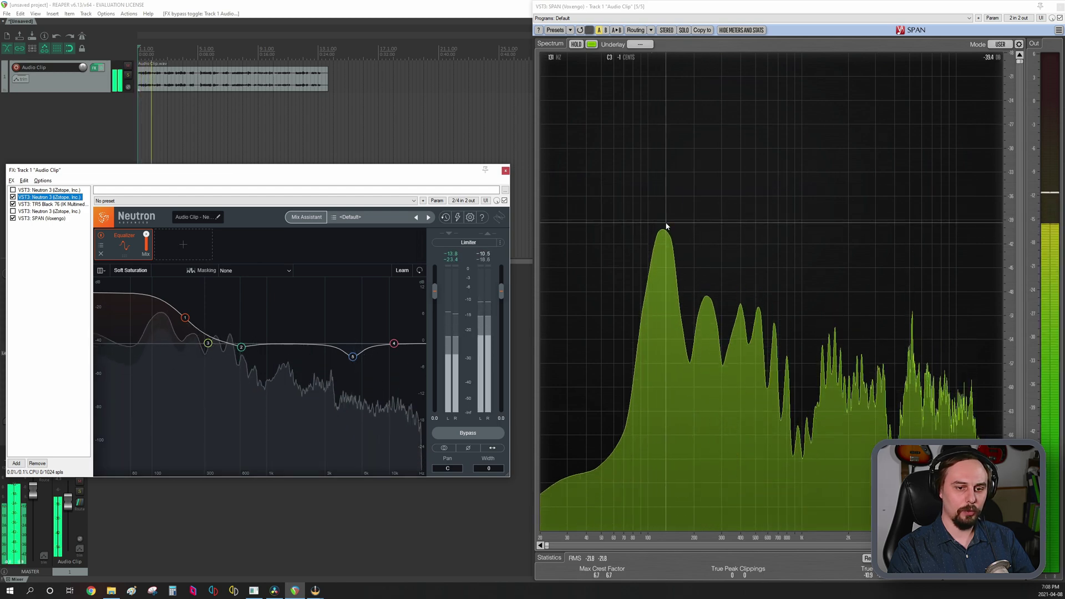
{"action": "key", "text": "space"}
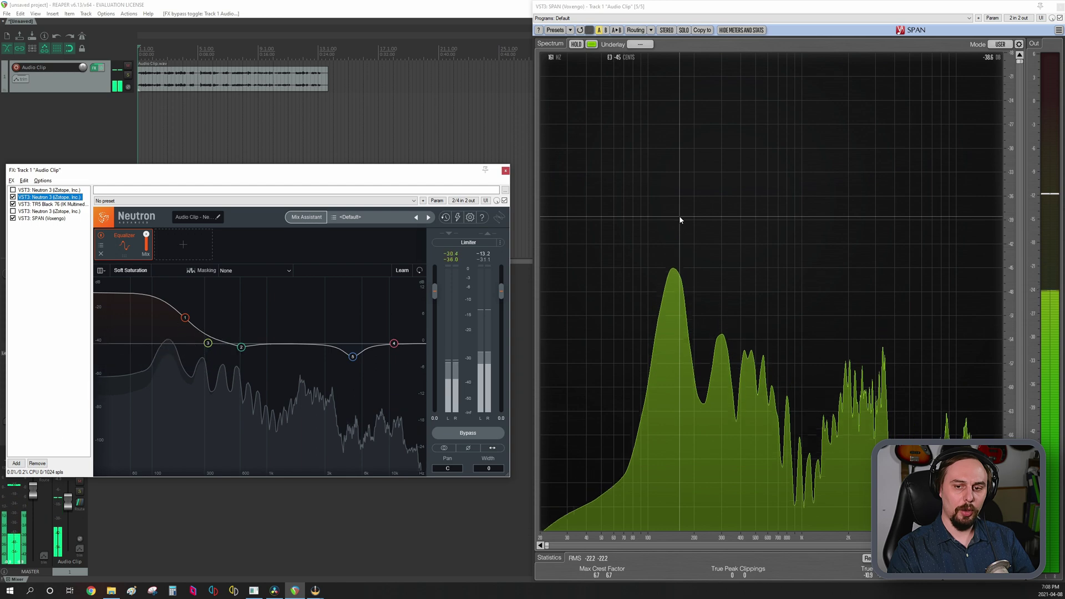